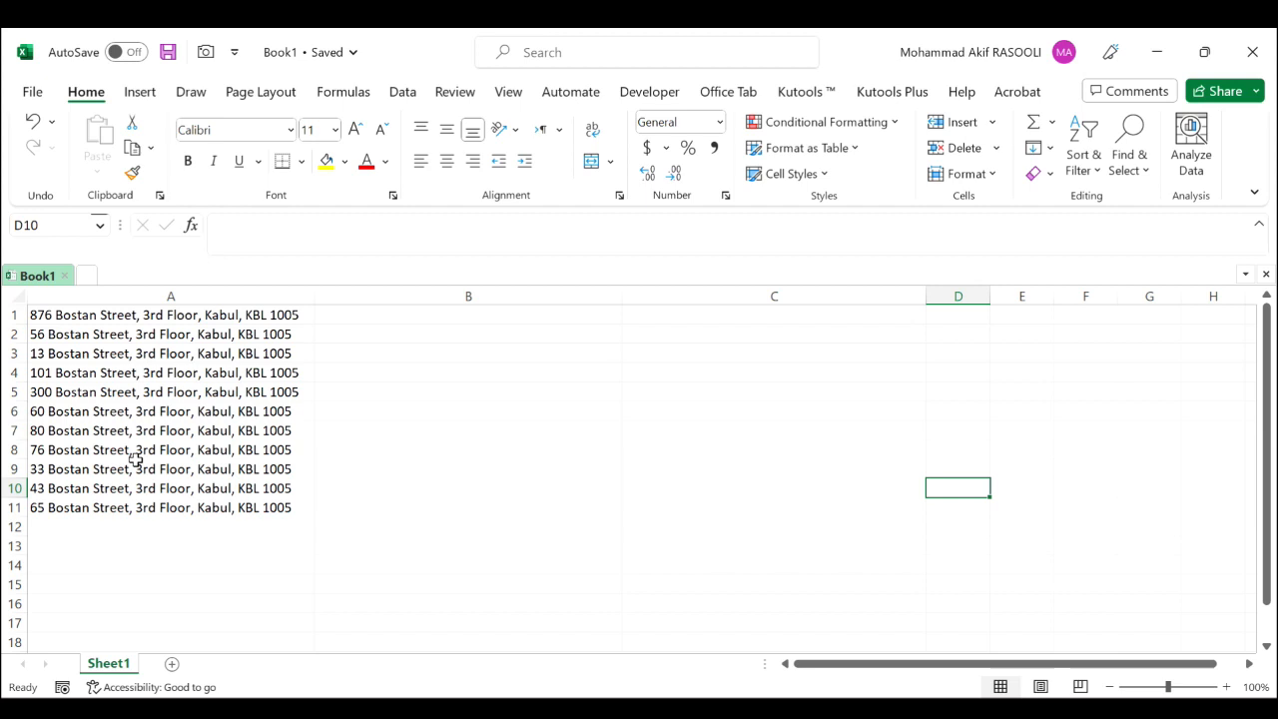
In cell B1, start a formula that finds the first space in the address: =FIND(" ",A1)
click(453, 314)
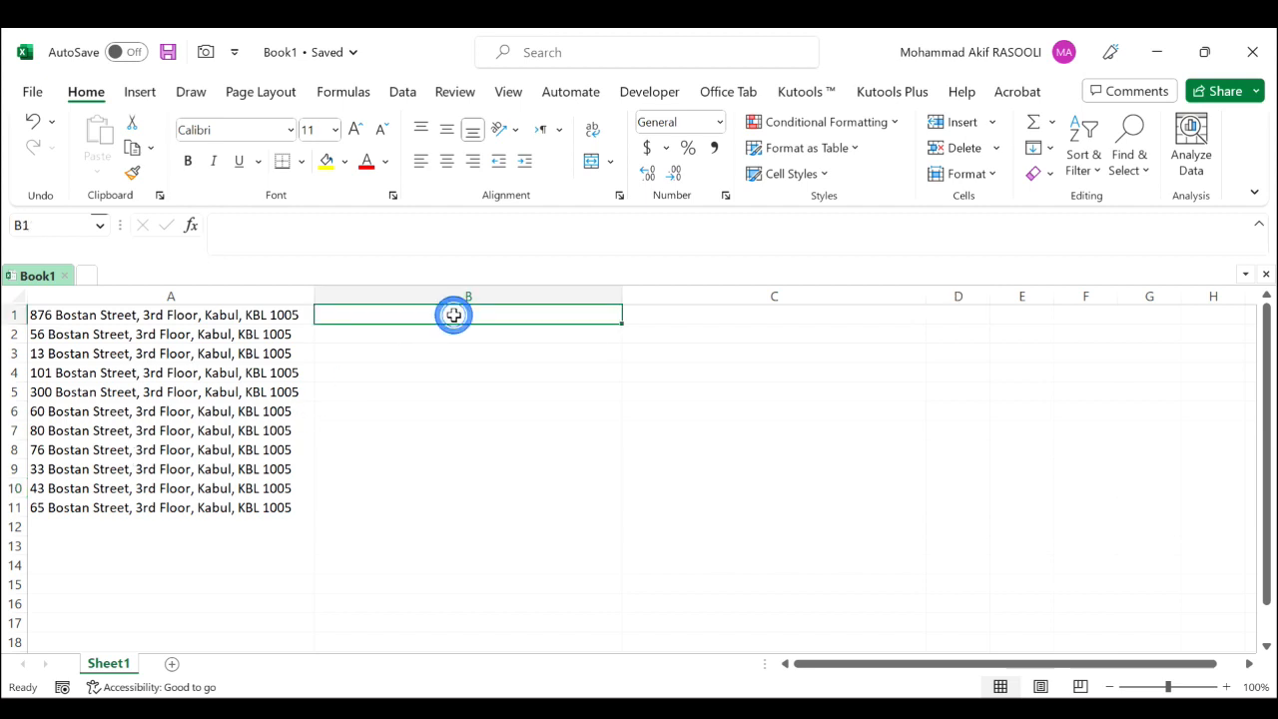
text(=fin)
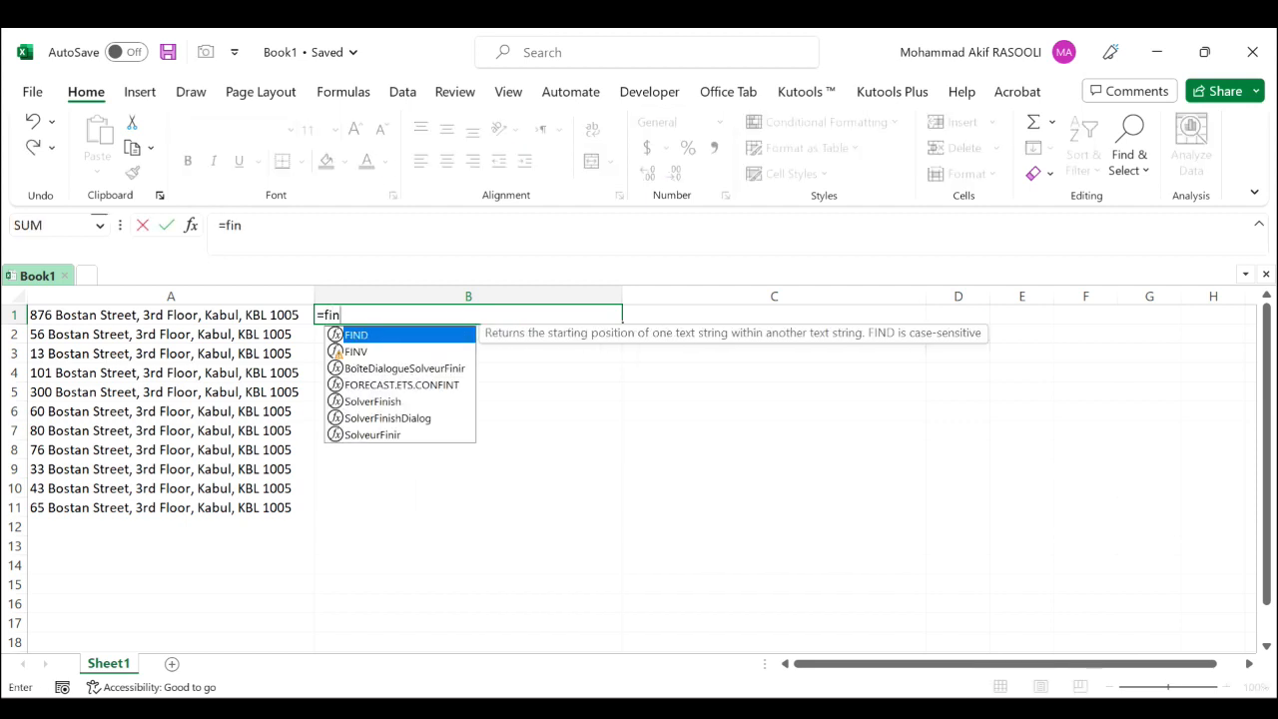
text(d)
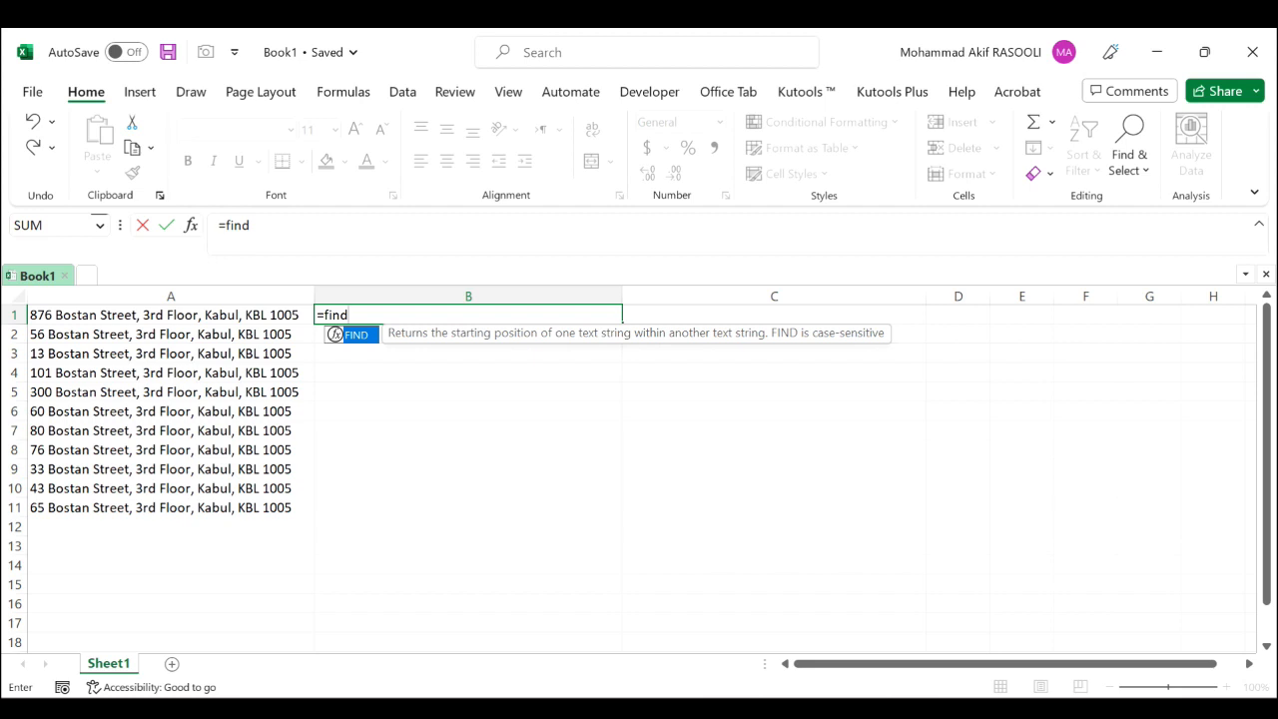
key(Tab)
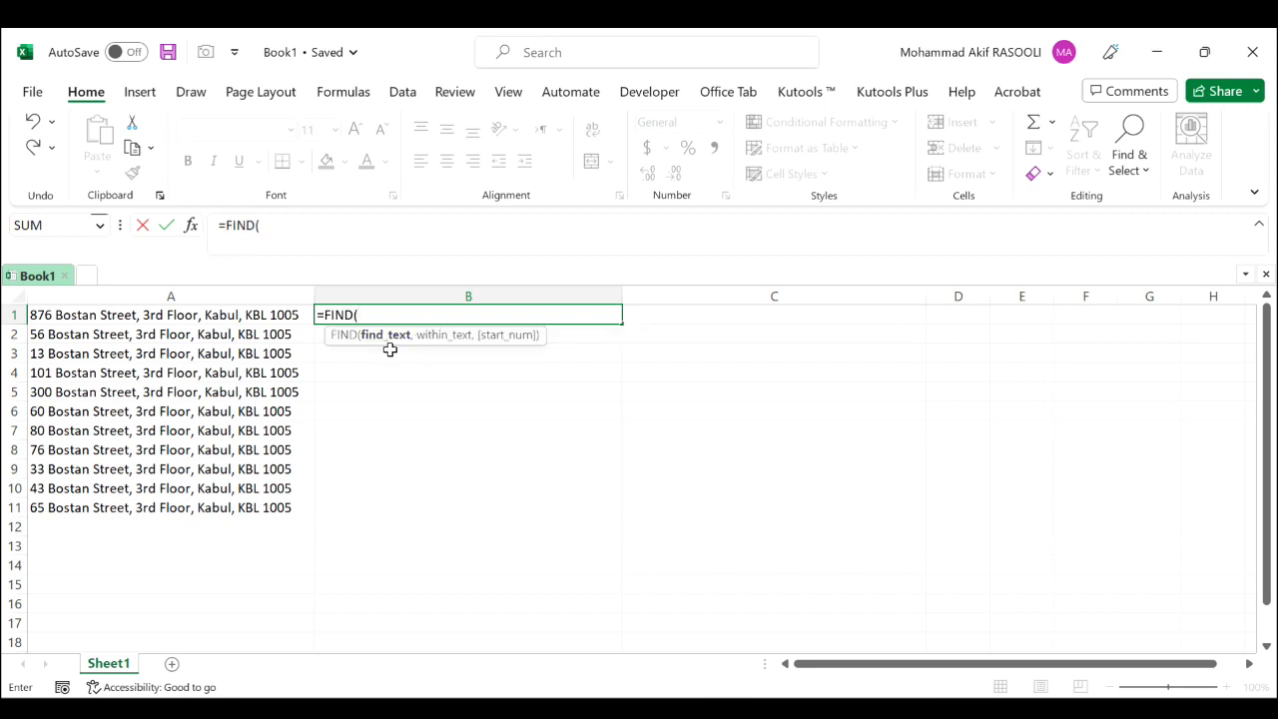
text(" ",)
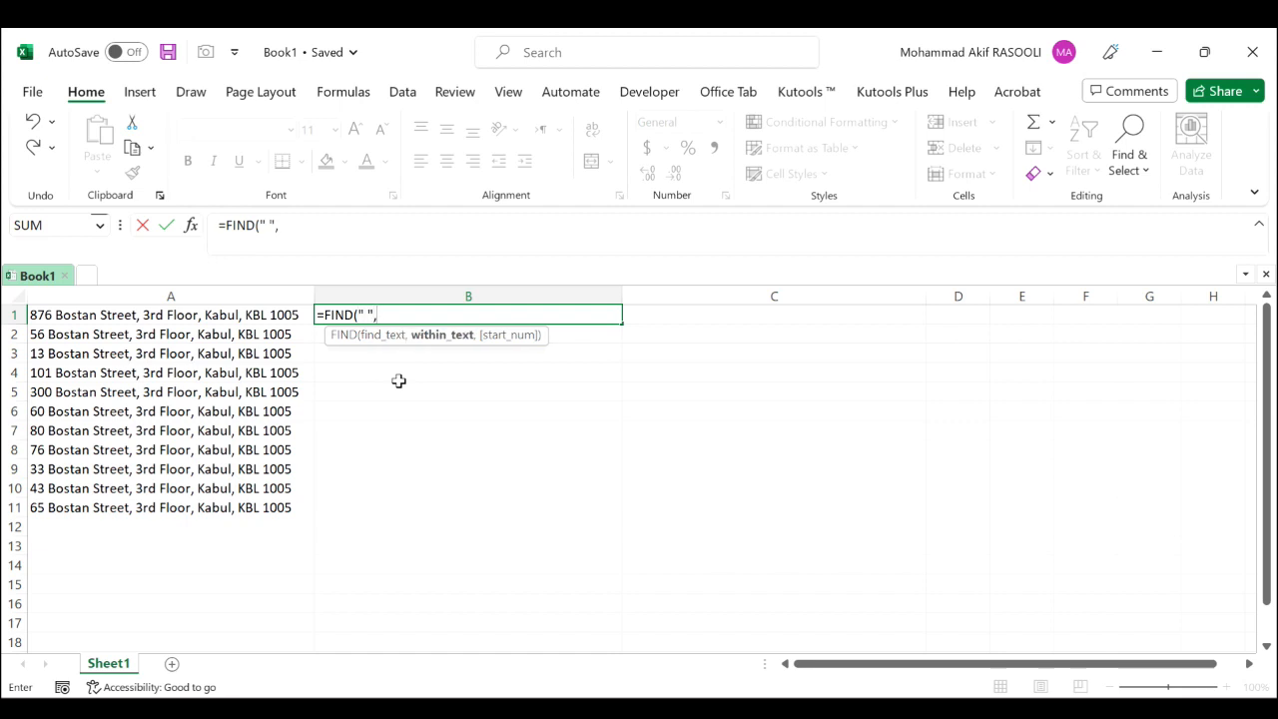
click(230, 315)
text())
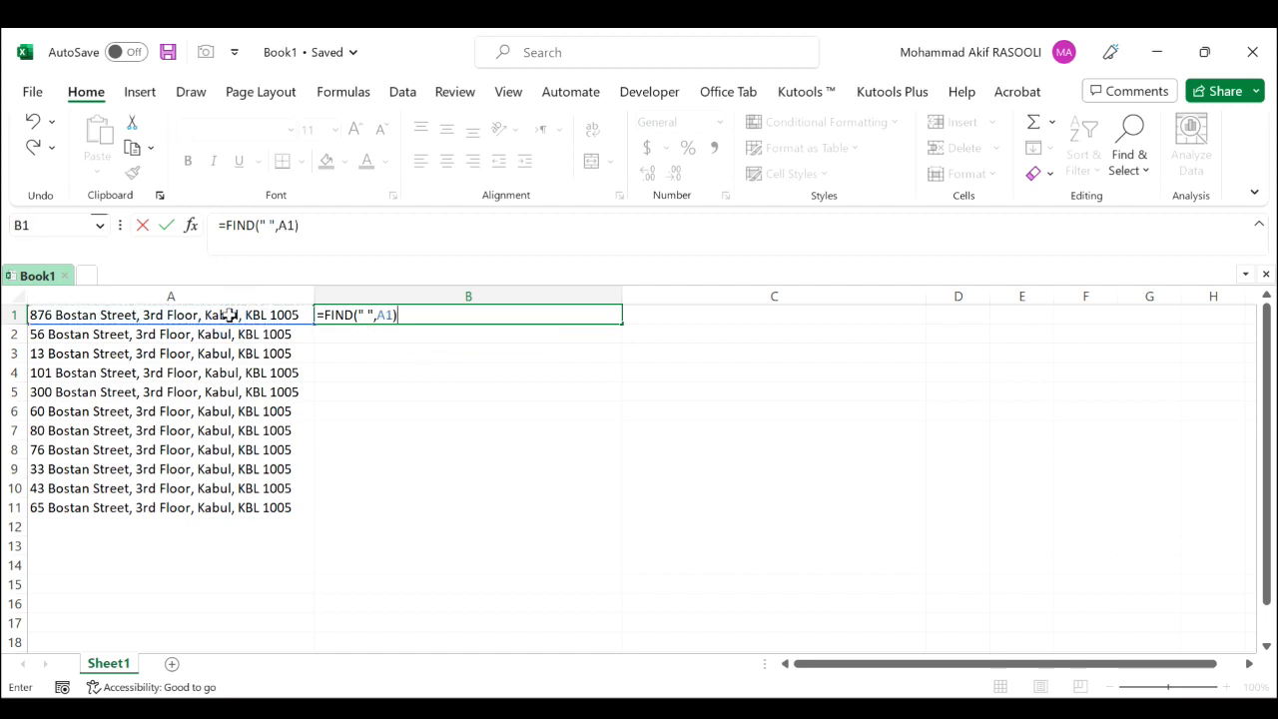
Nest the B1 FIND expression in a LEFT function on A1 and subtract 1, giving =LEFT(A1,FIND(" ",A1)-1)
click(325, 315)
text(left)
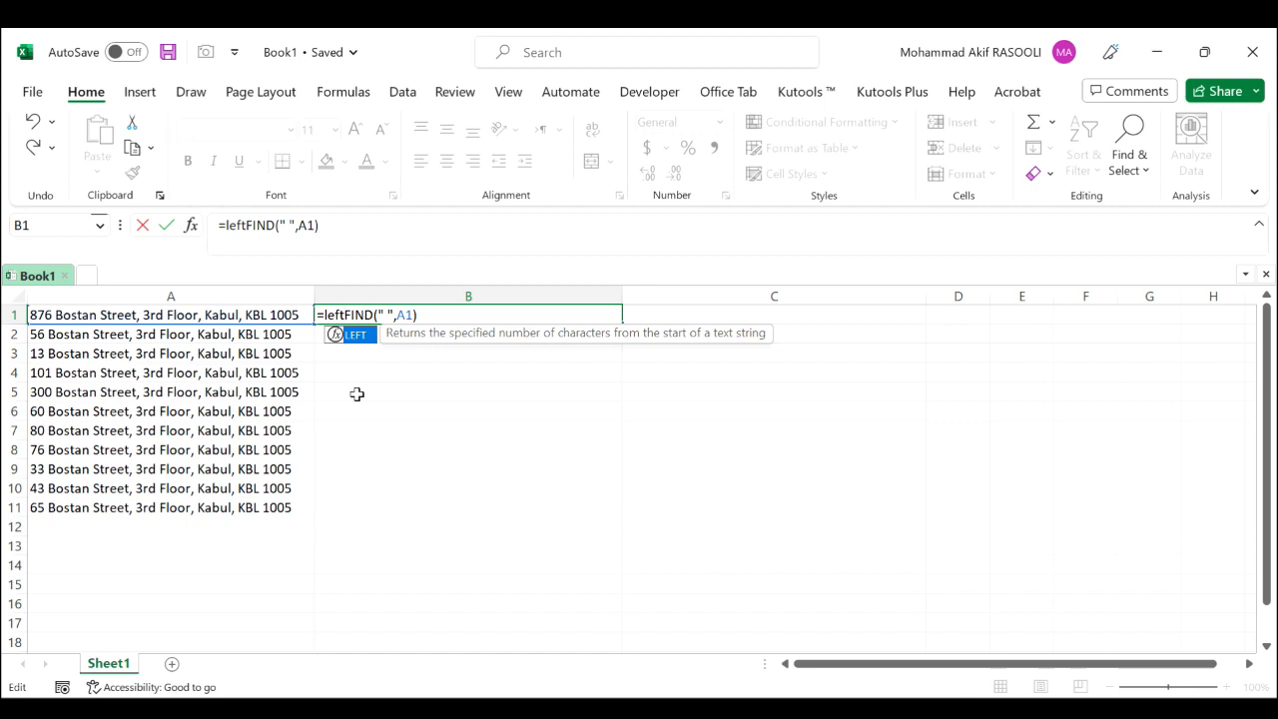
key(Tab)
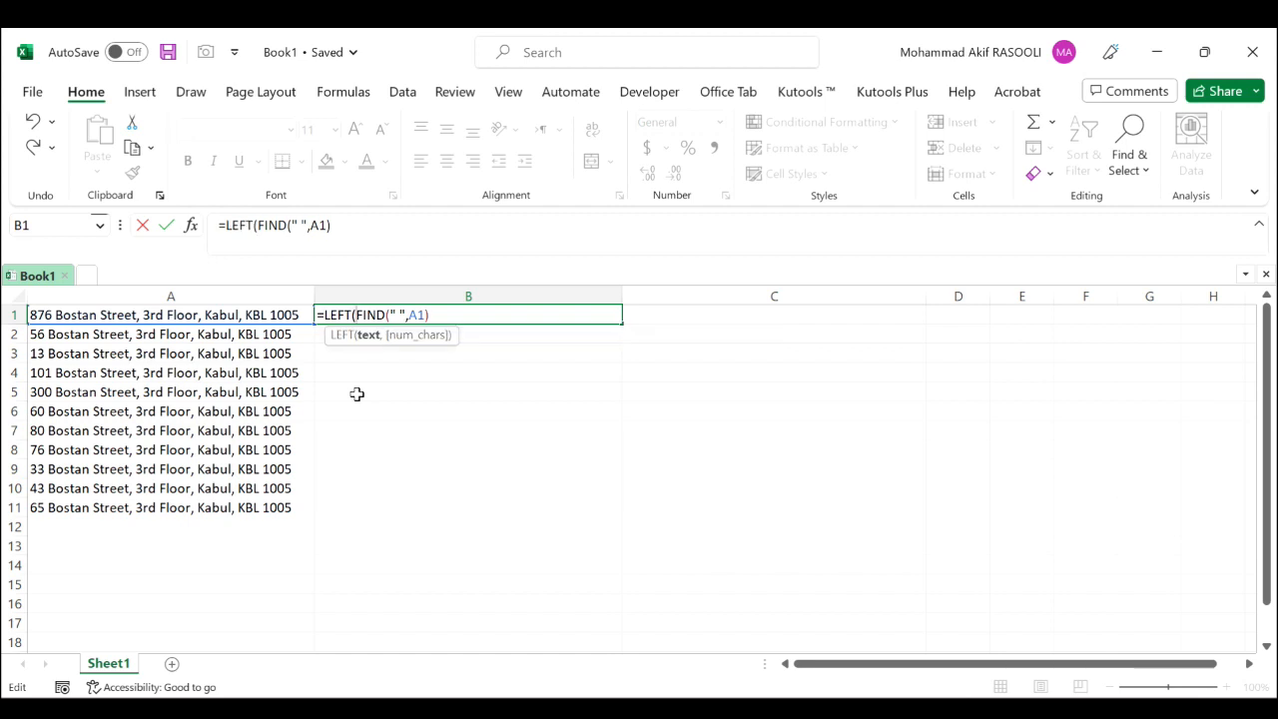
click(197, 314)
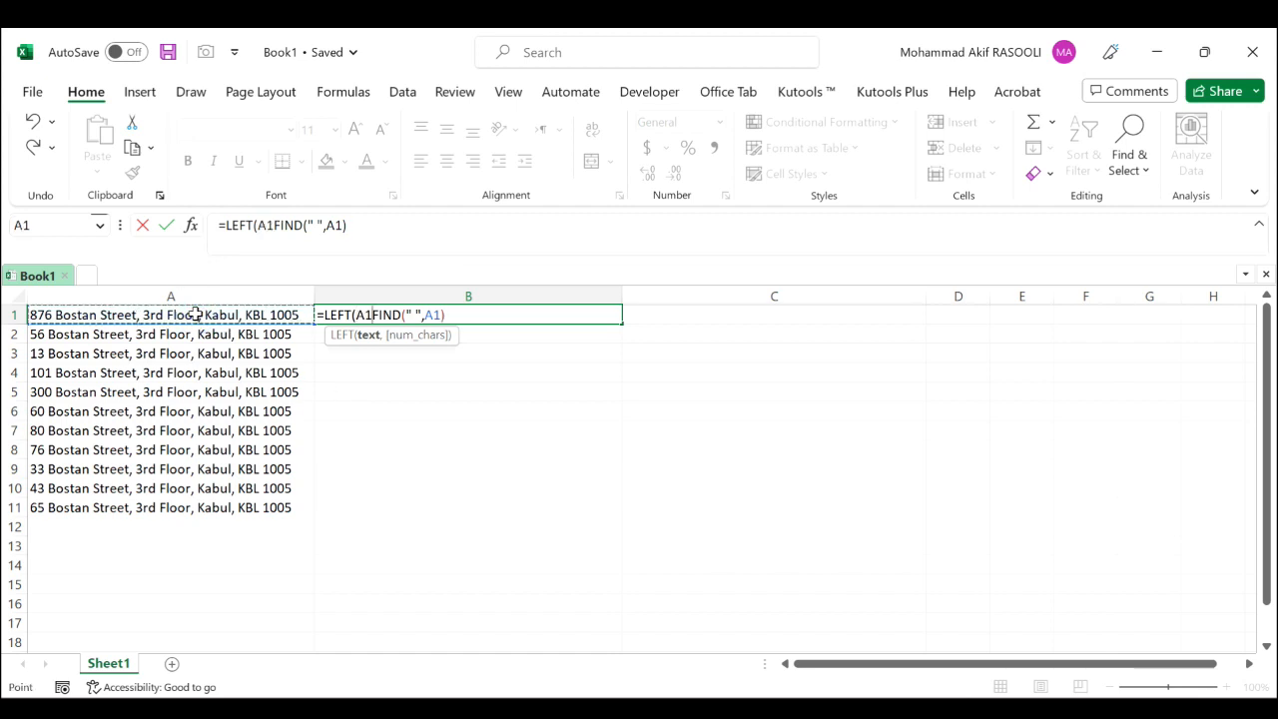
text(,)
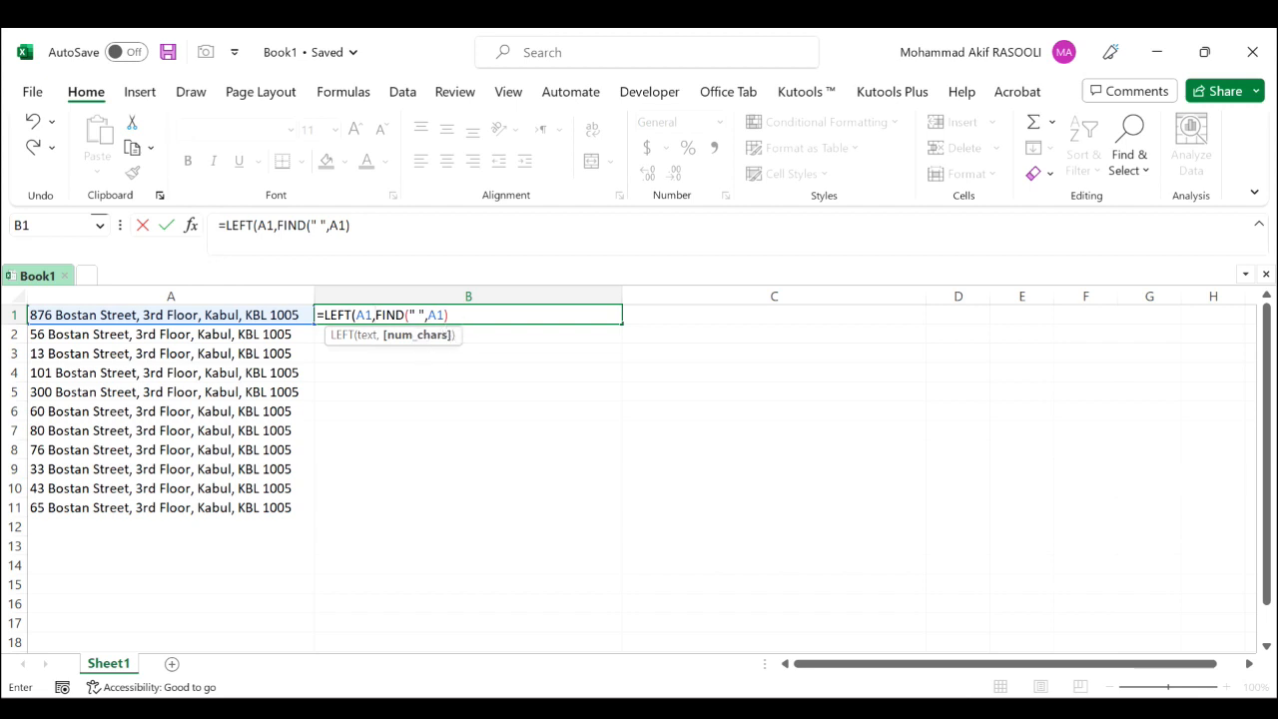
click(473, 313)
text(-1))
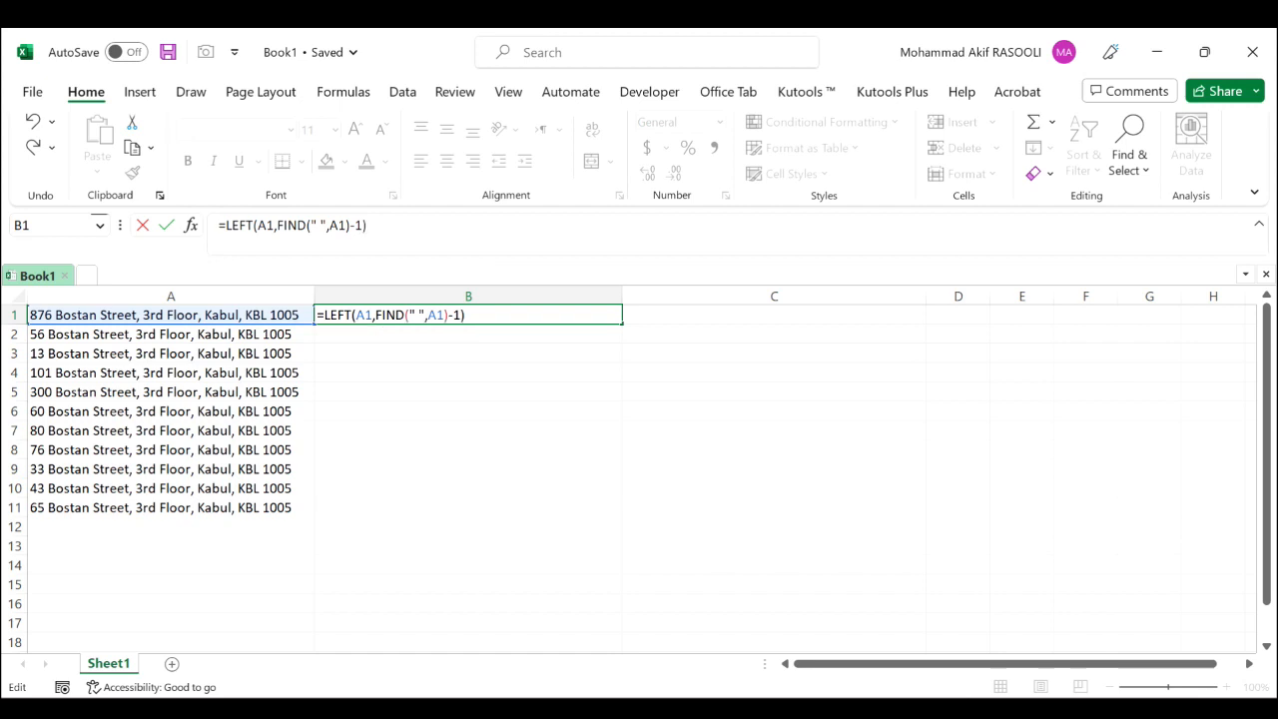
Wrap the B1 formula in VALUE to give =VALUE(LEFT(A1,FIND(" ",A1)-1)), and fill it down to B11
click(325, 315)
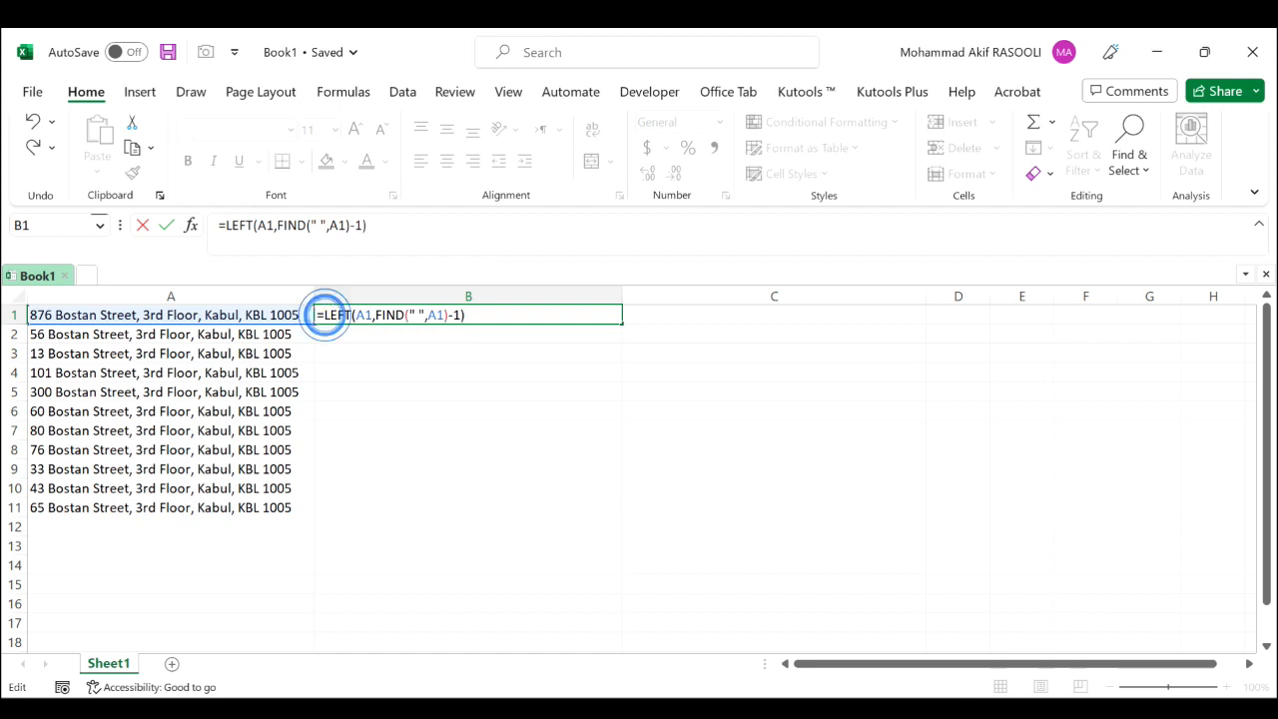
text(valu)
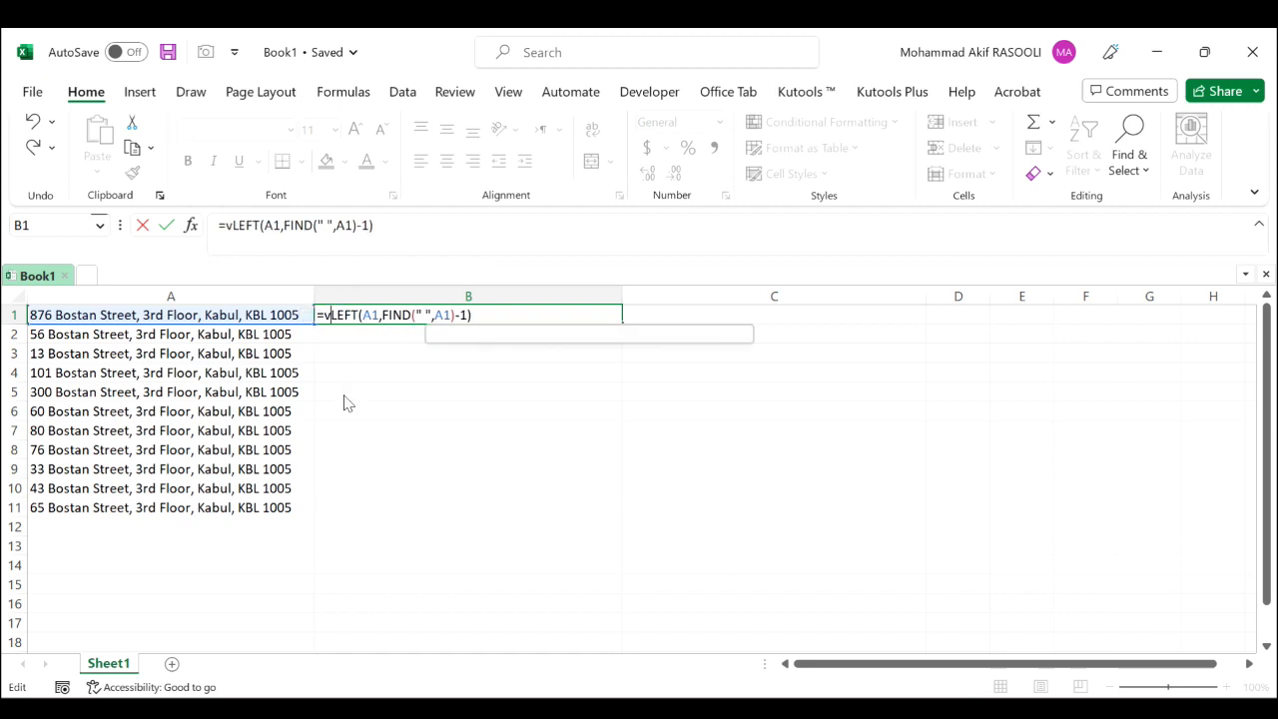
text(e)
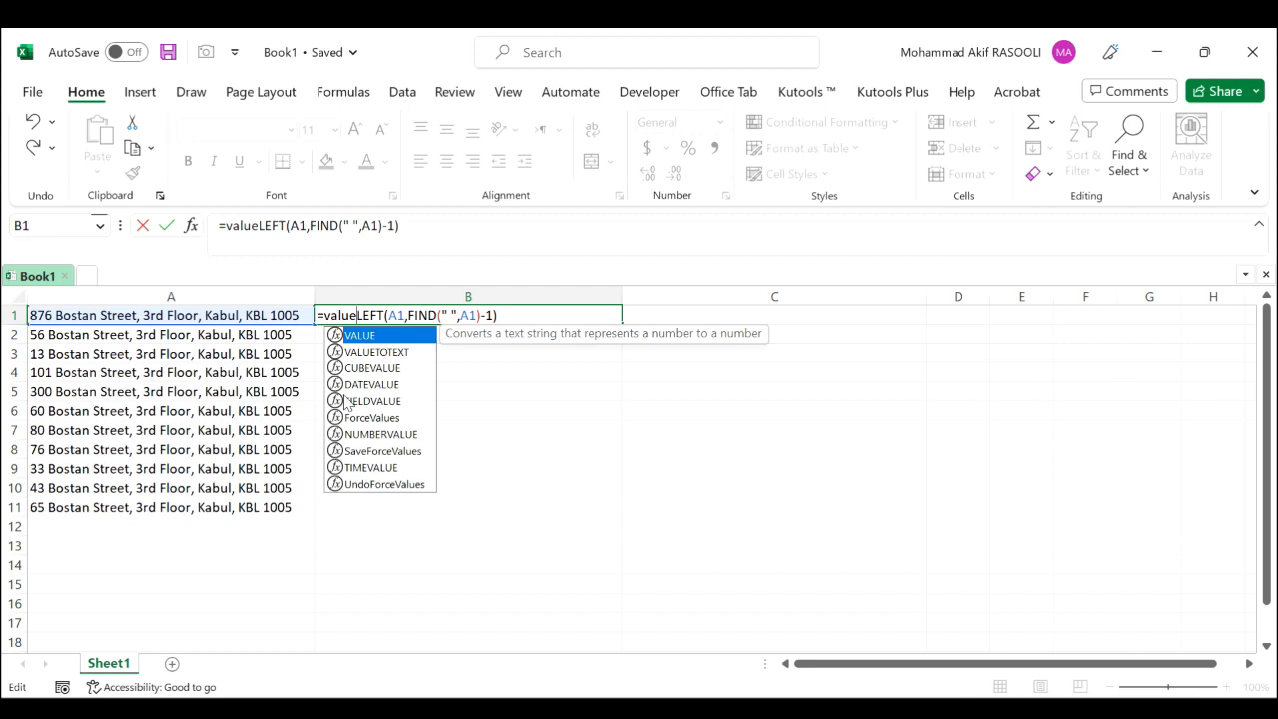
key(Tab)
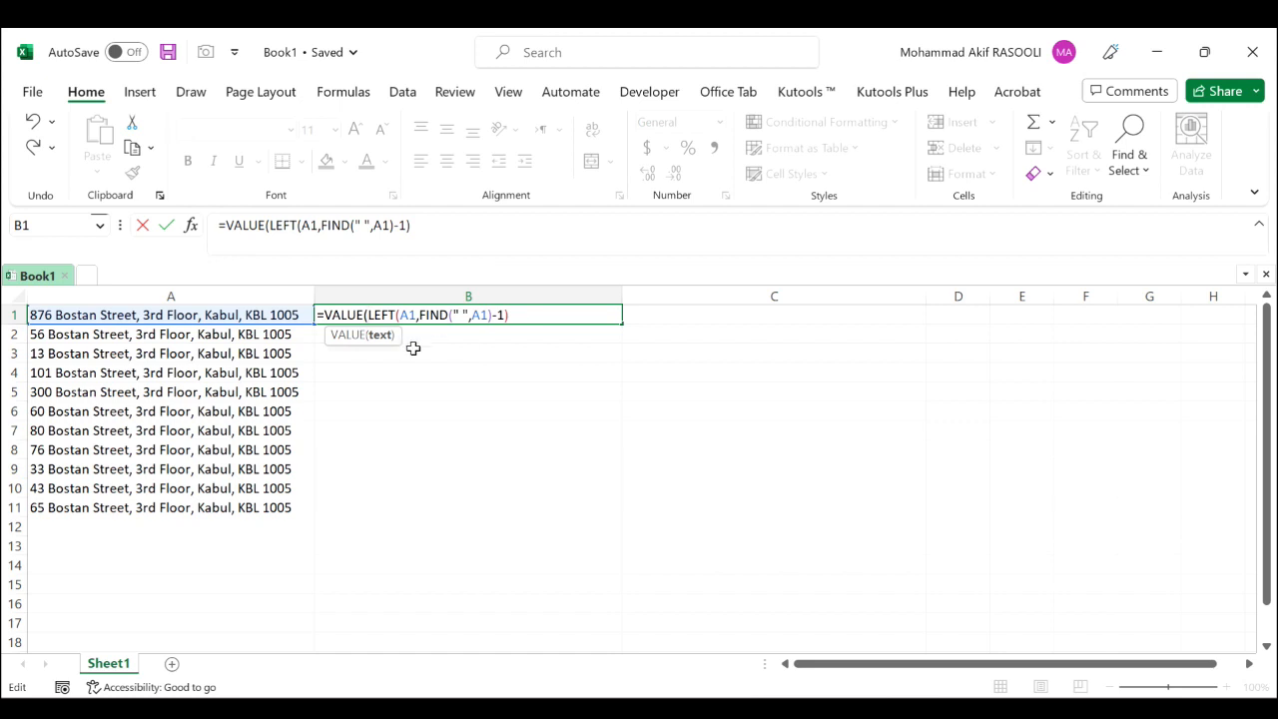
click(526, 321)
text())
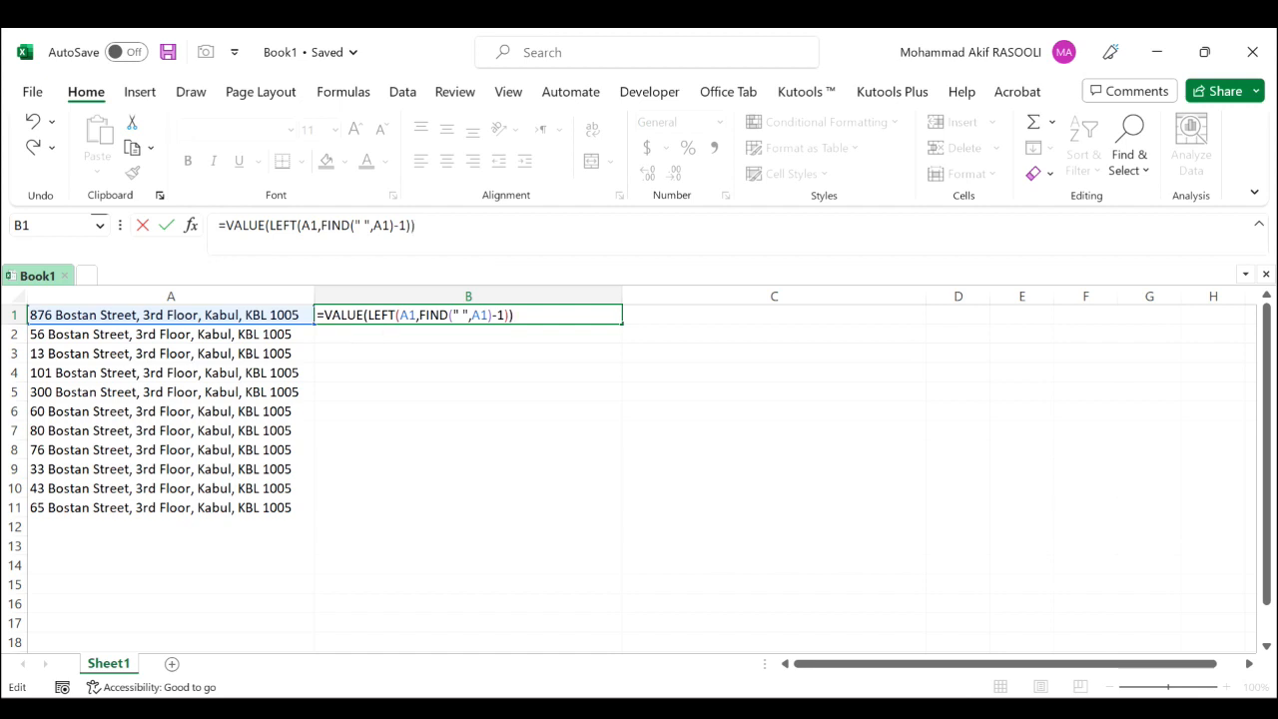
key(Return)
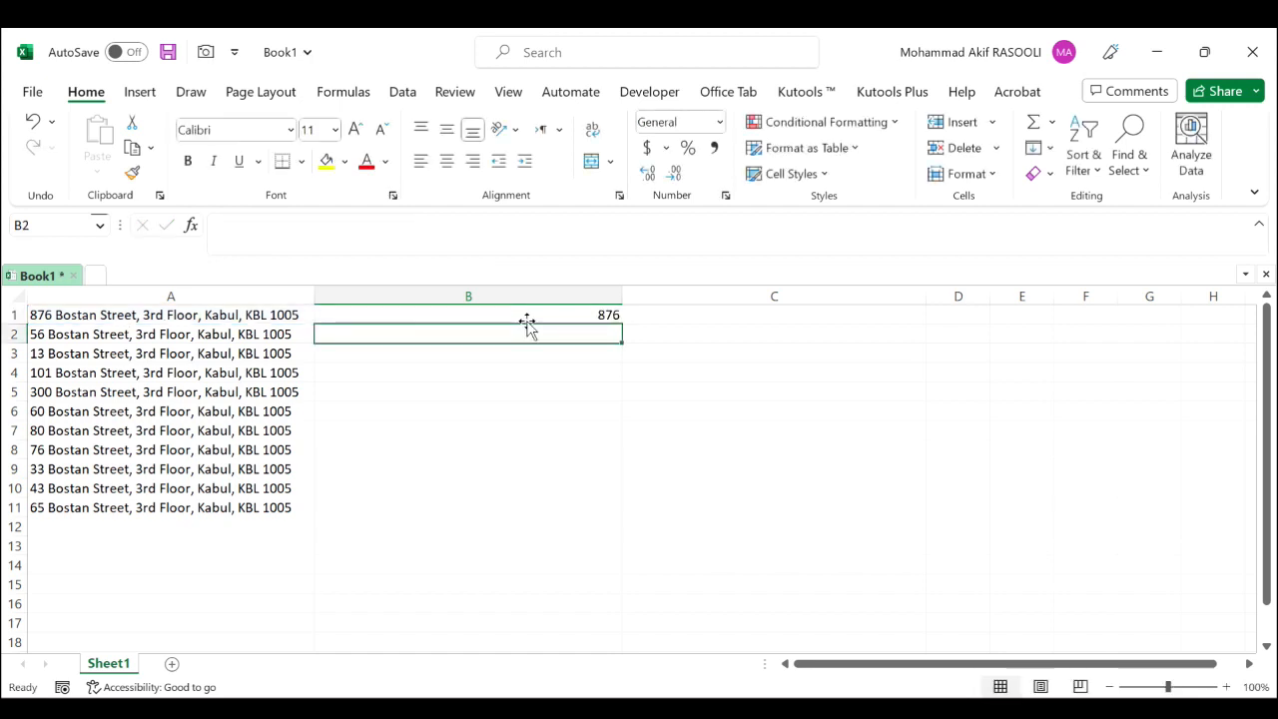
click(527, 320)
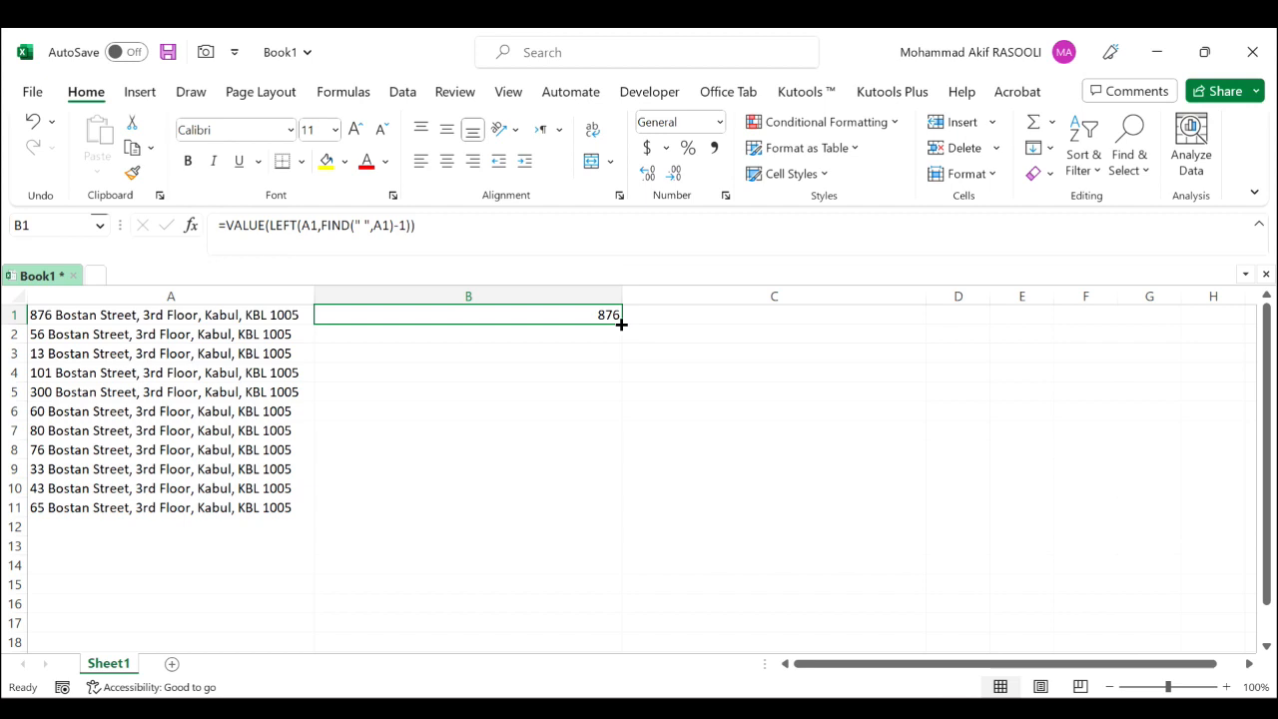
drag(621, 324, 616, 517)
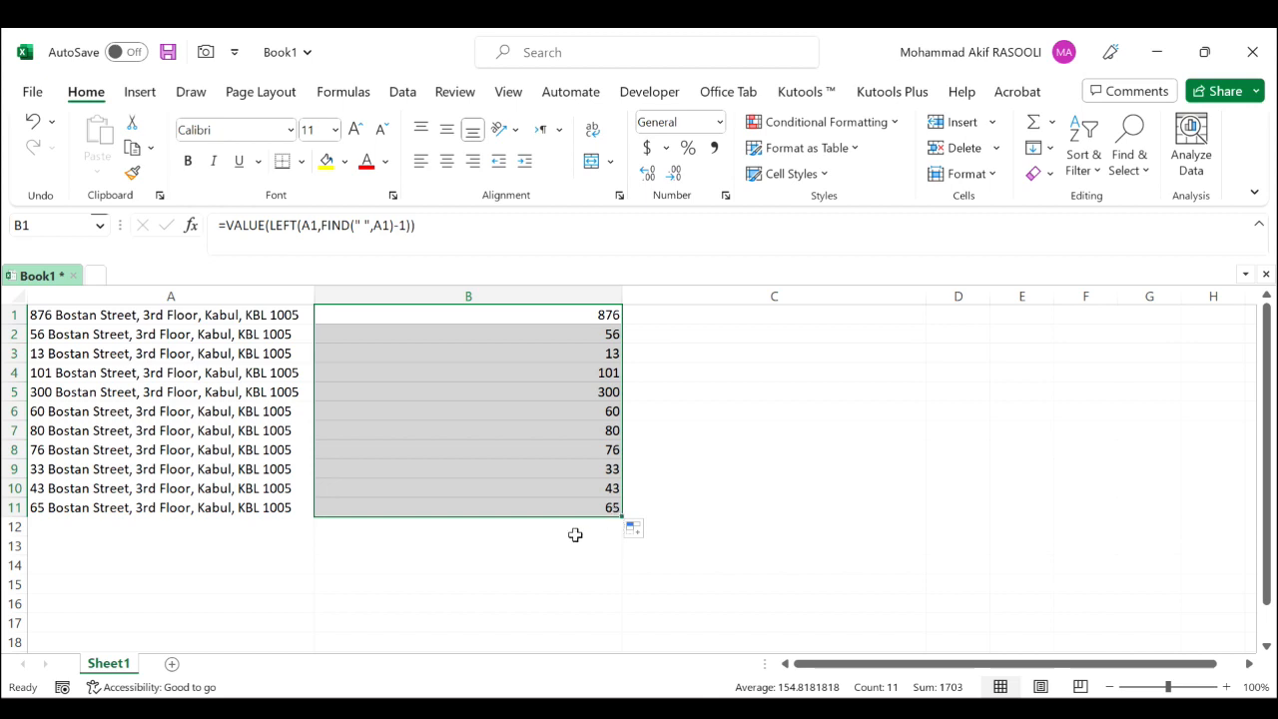
Sort the addresses with the selection expanded, by the cell values of Column B, from smallest to largest
click(413, 97)
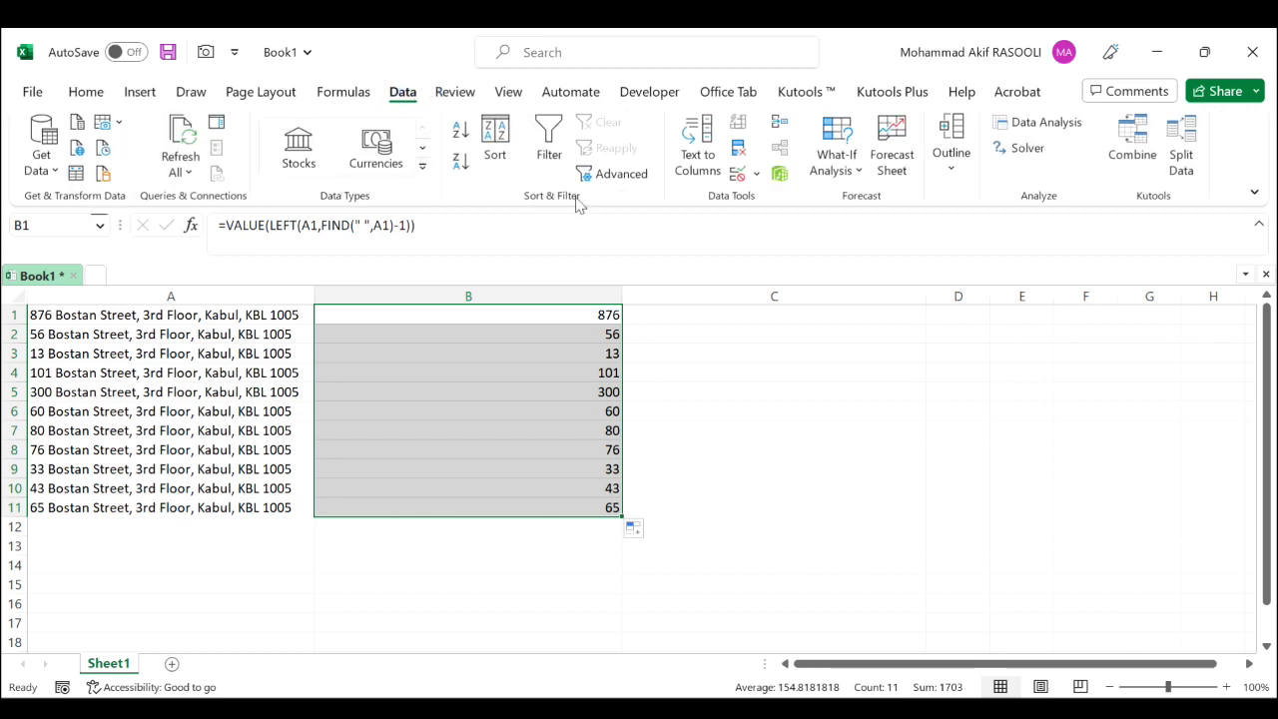
click(496, 158)
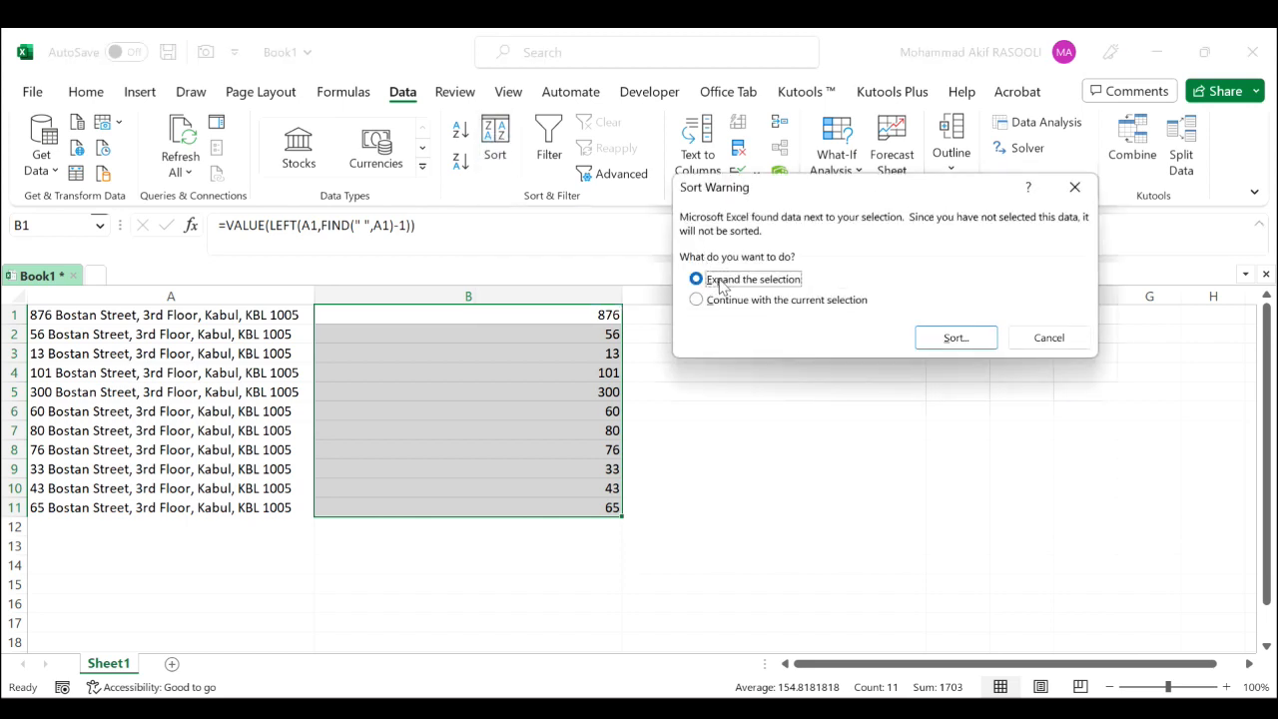
click(758, 283)
click(977, 346)
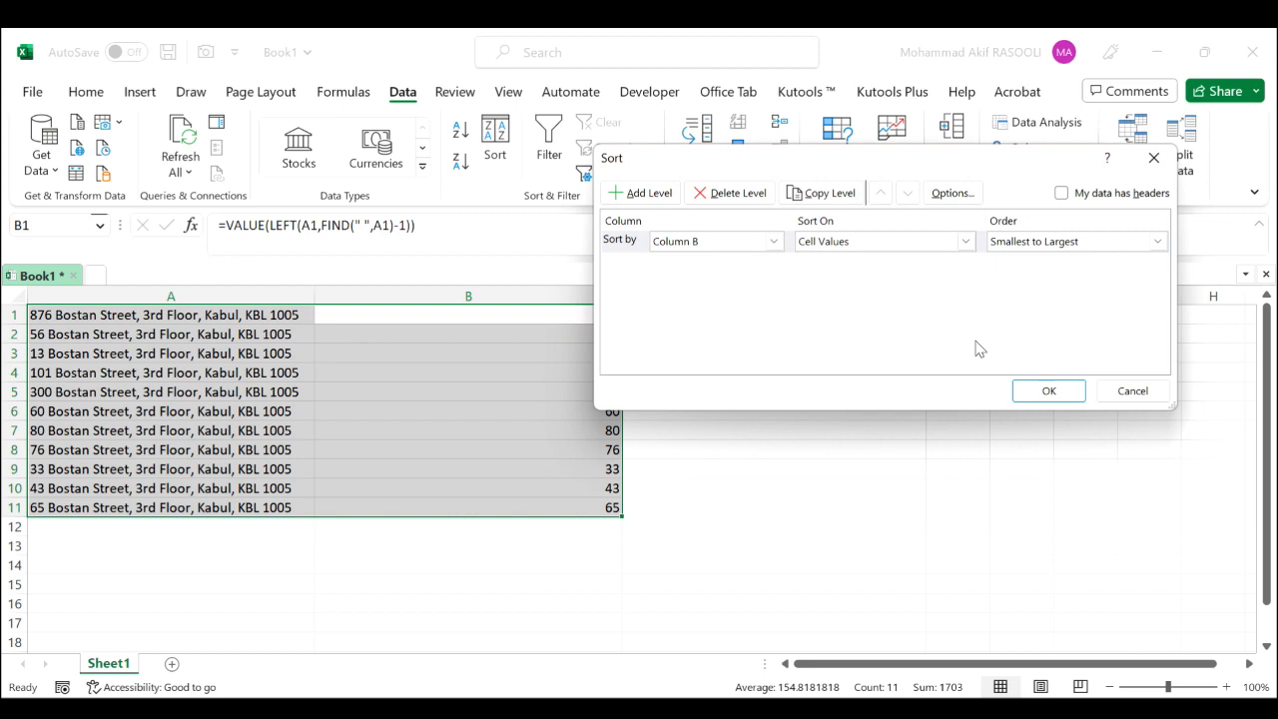
click(770, 243)
click(771, 243)
click(771, 242)
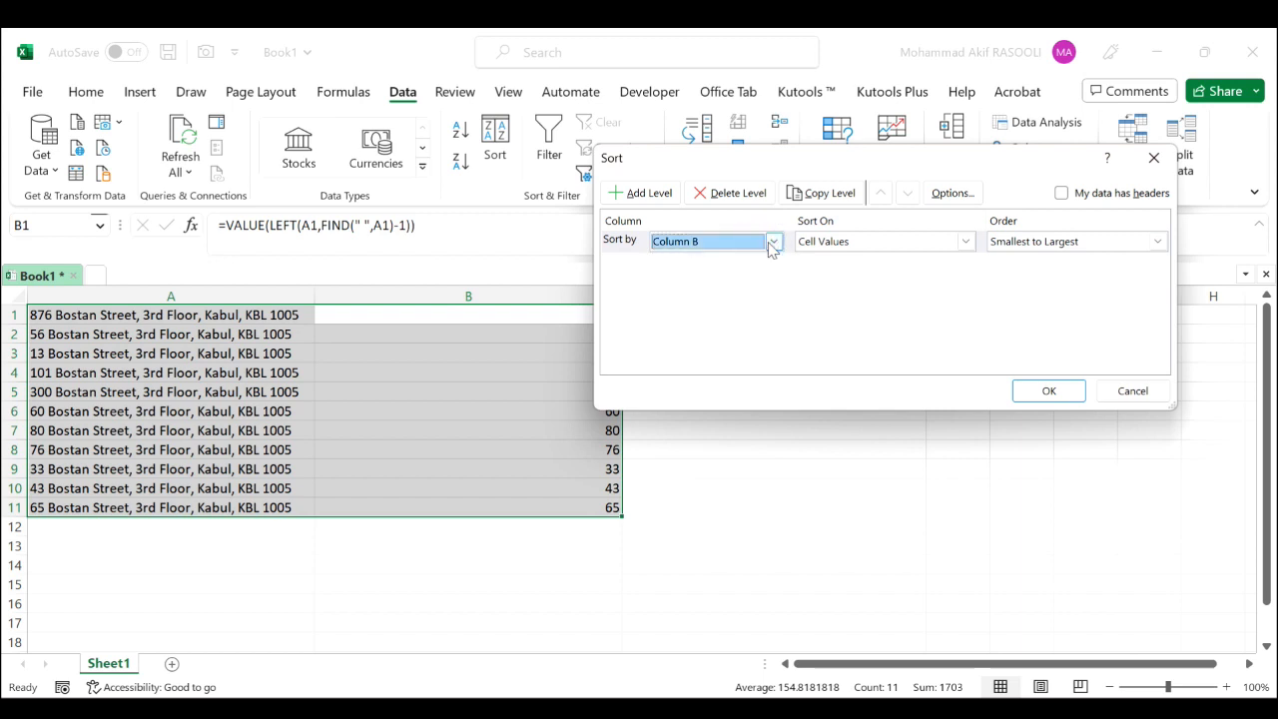
click(747, 273)
click(1048, 392)
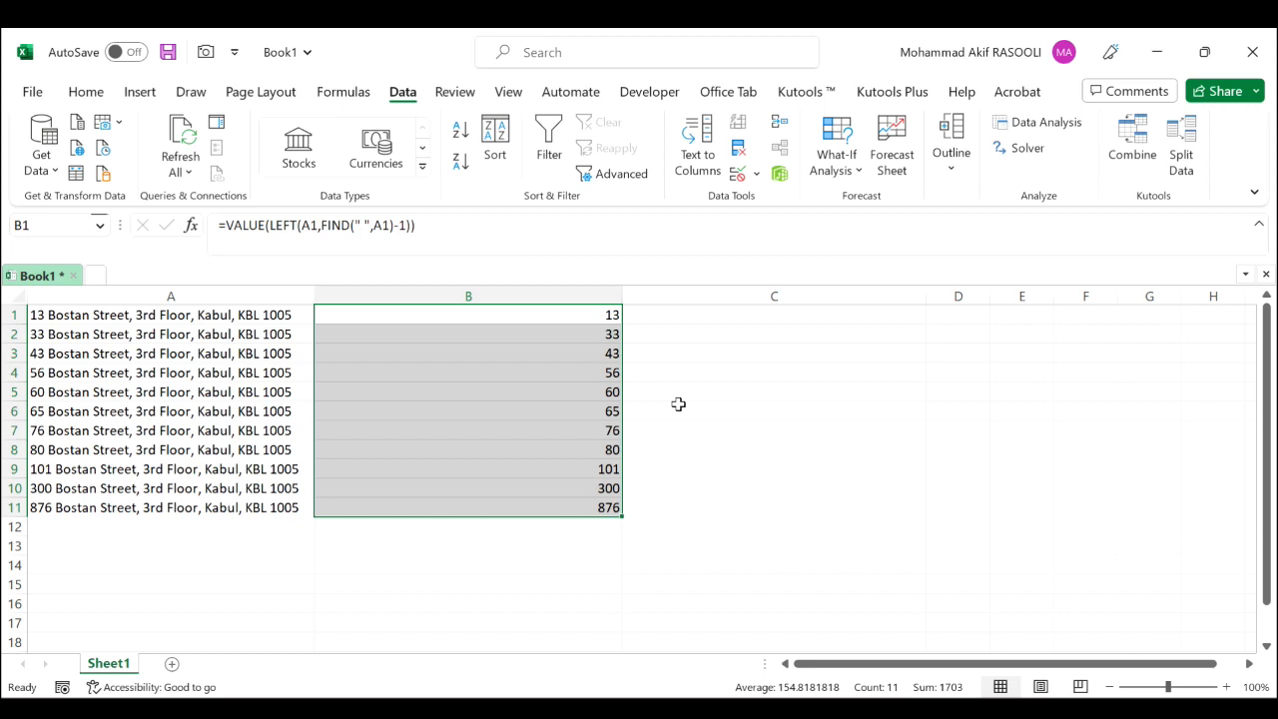
In cell C1, start a formula locating the first space of the address: =FIND(" ",A1)
click(674, 312)
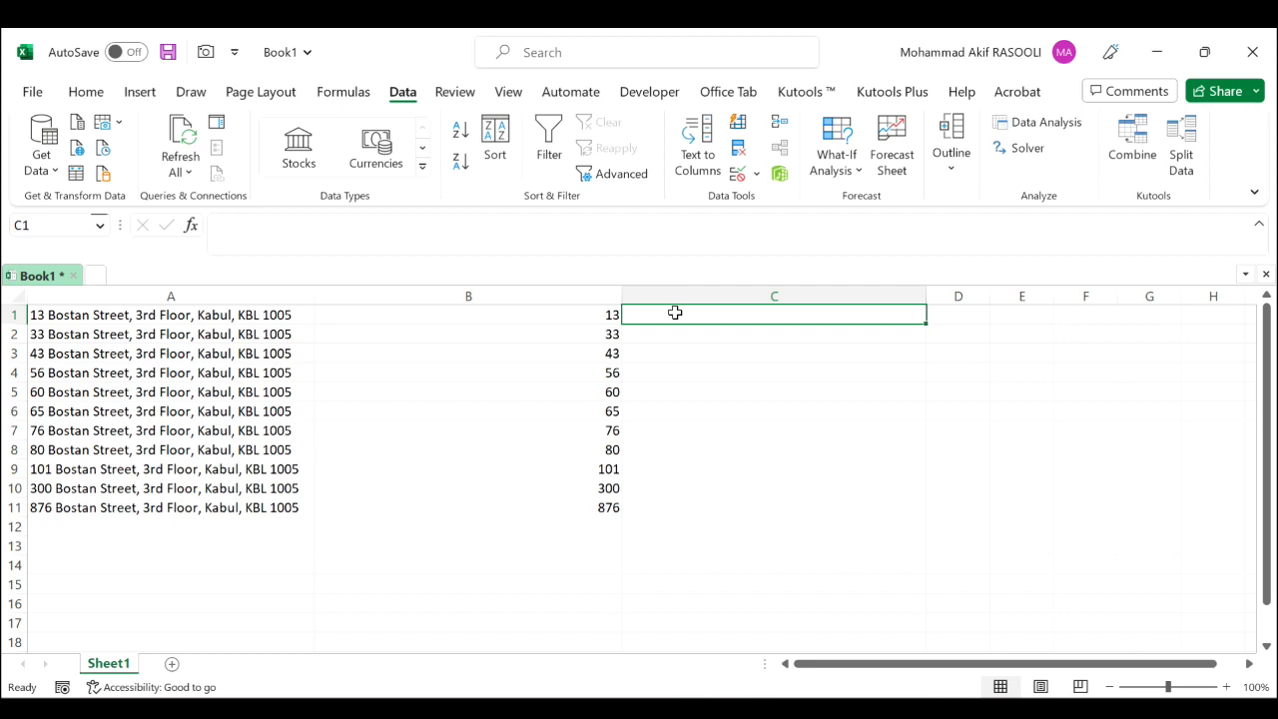
text(=)
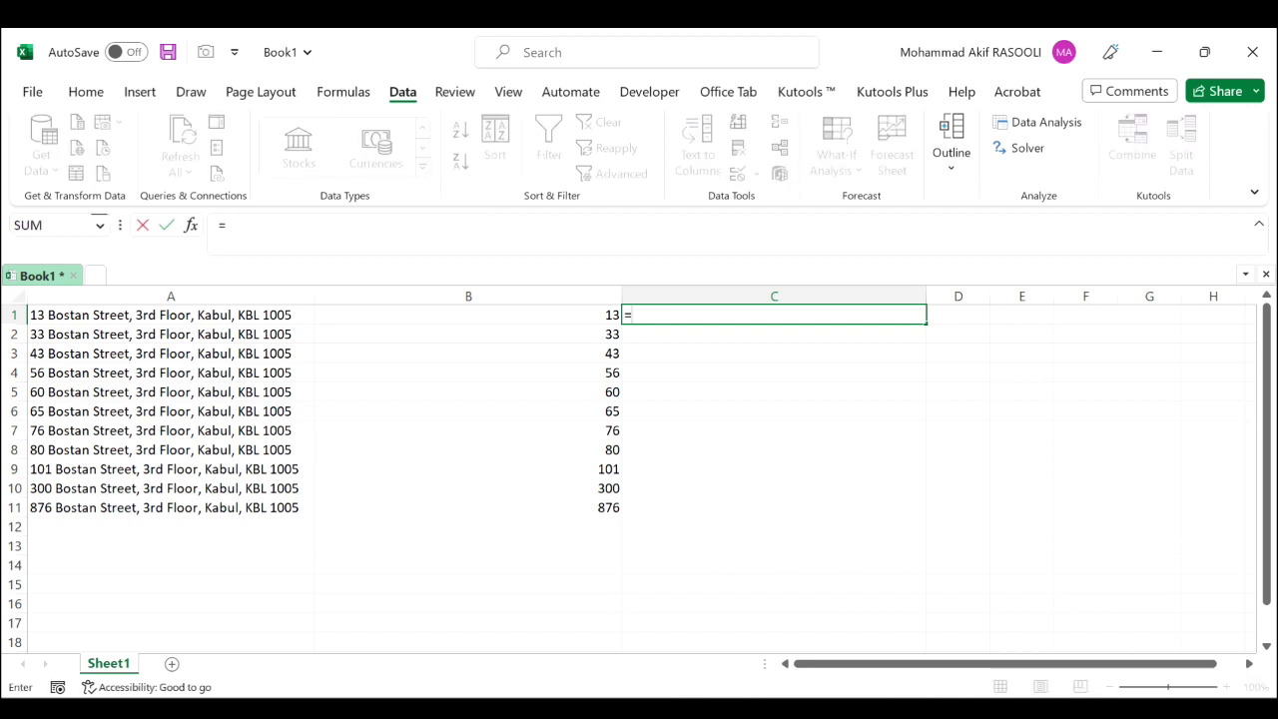
text(find)
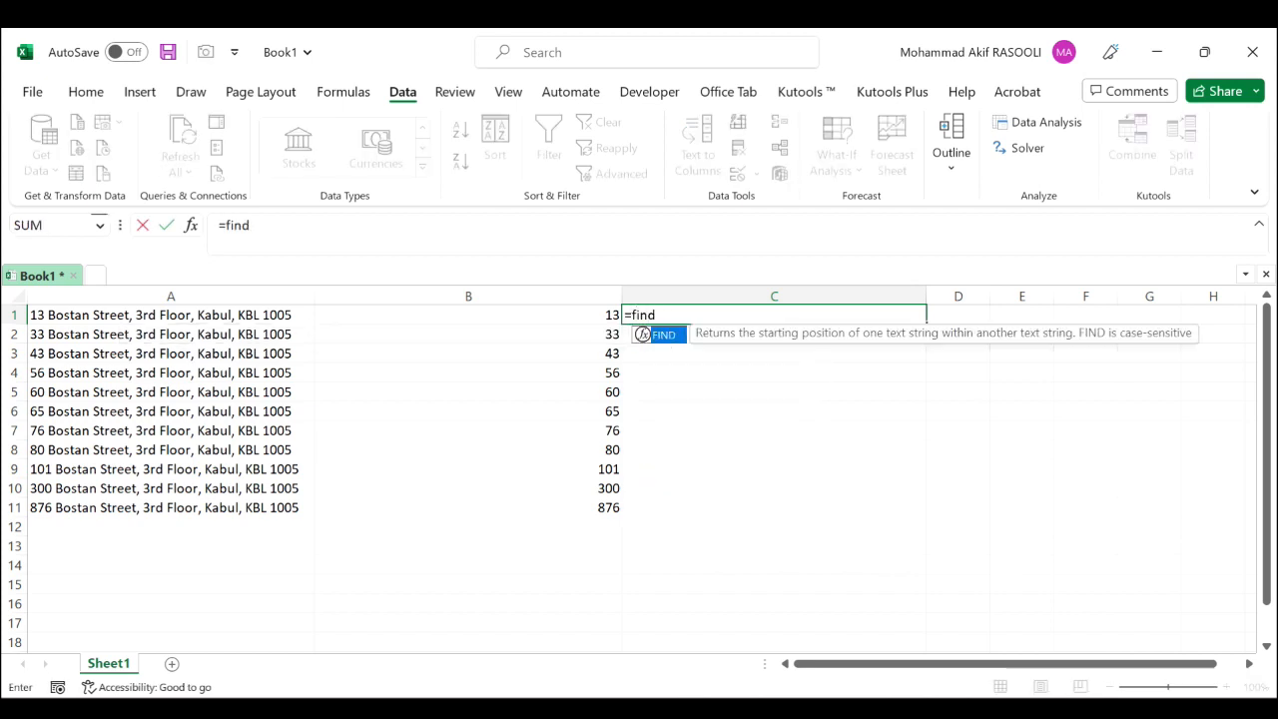
key(Tab)
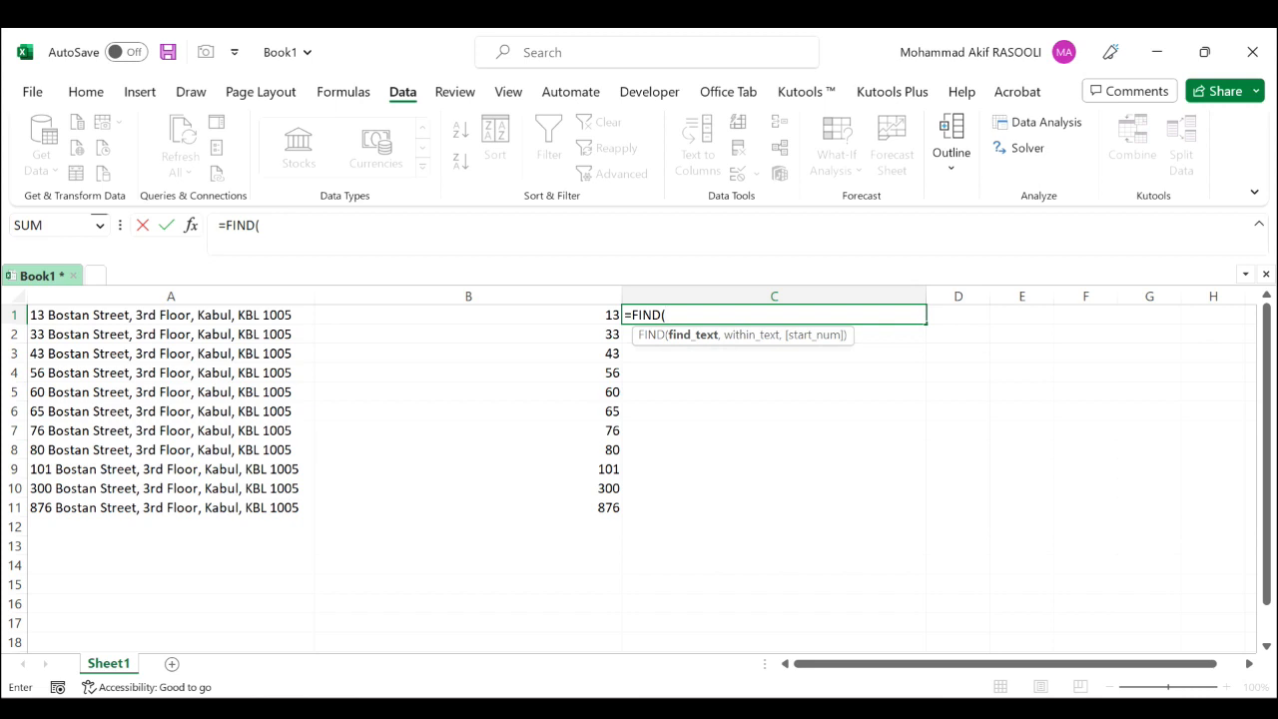
text(" ",)
click(202, 316)
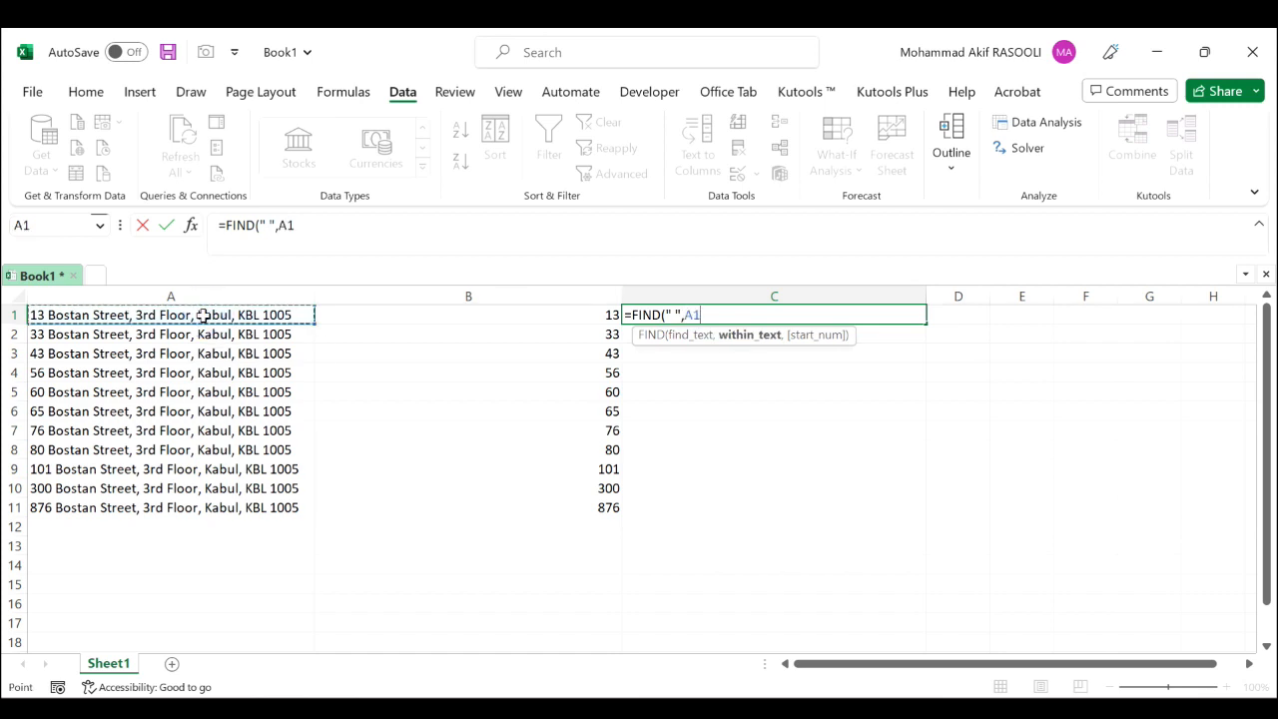
text())
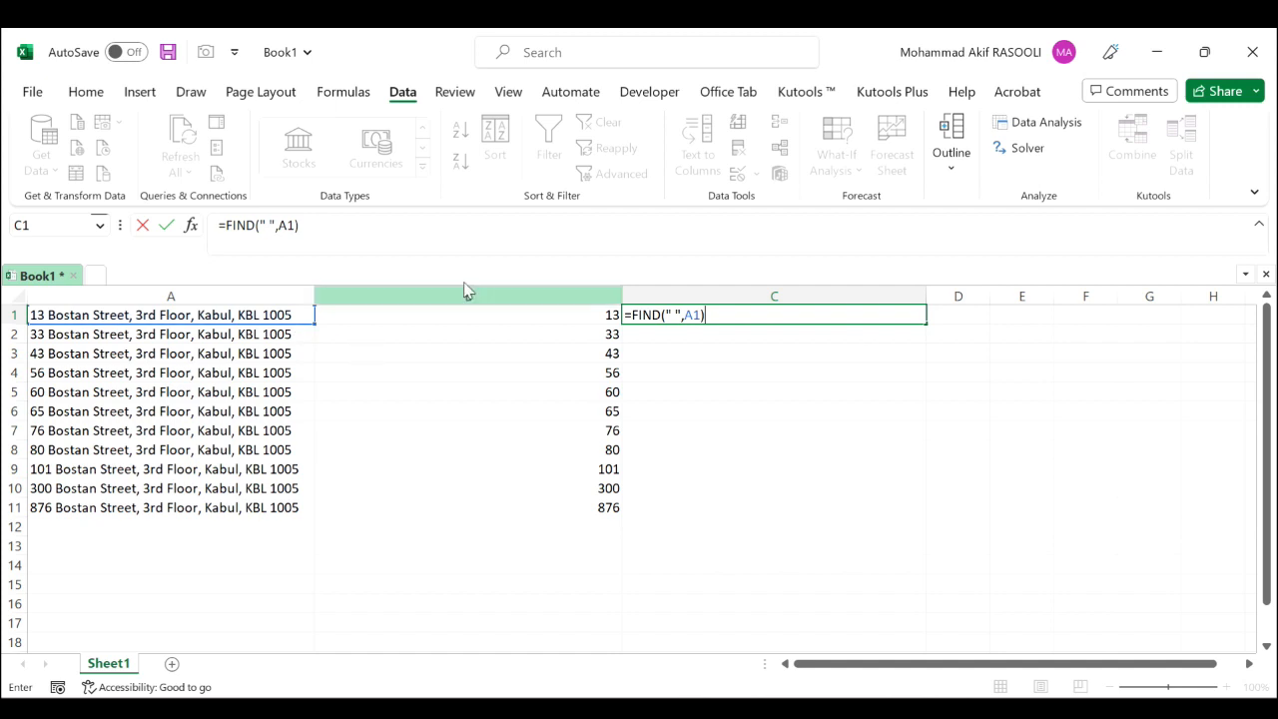
Complete the C1 formula as =LEFT(A1,FIND(" ",A1)-1) by nesting the FIND expression in LEFT
click(631, 315)
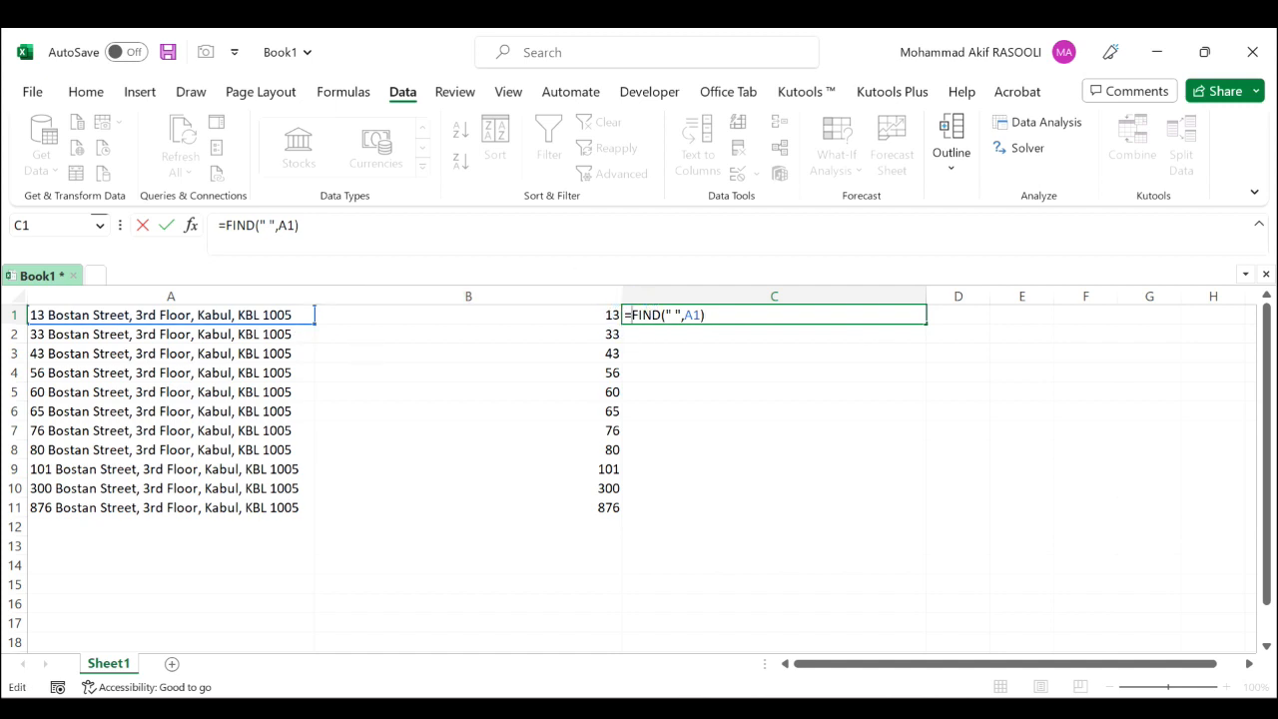
text(lef)
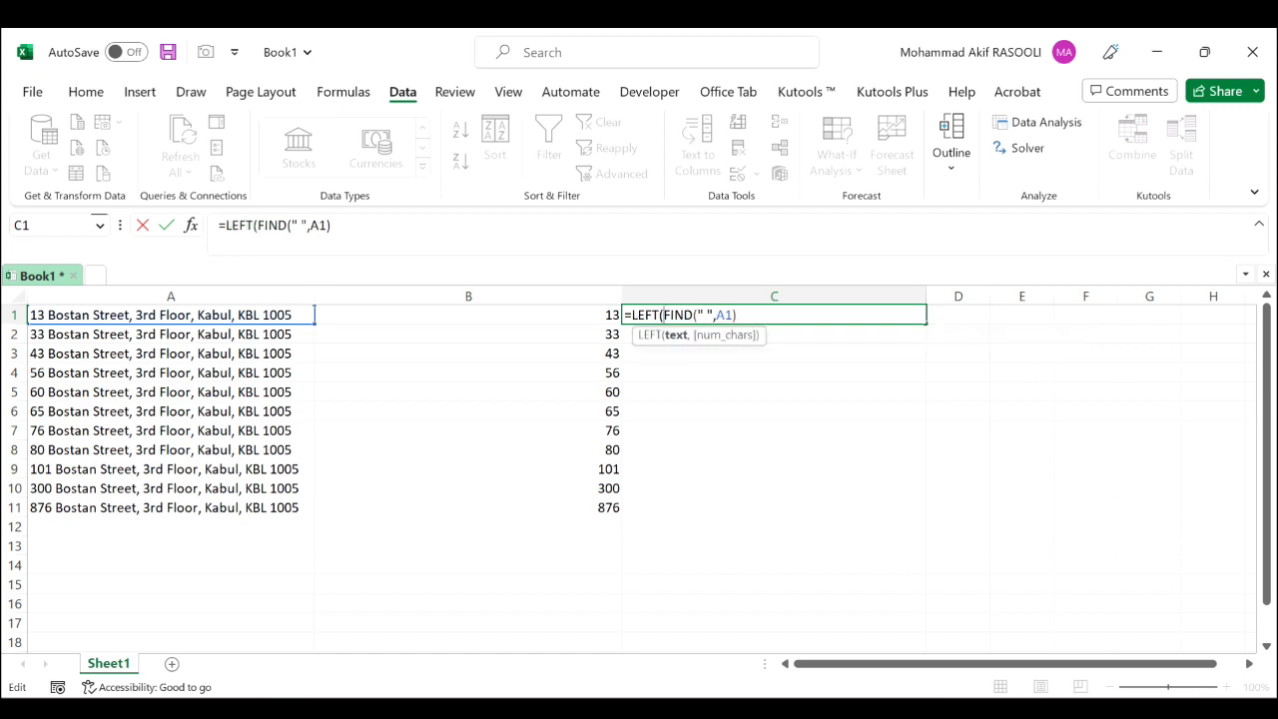
click(295, 315)
text(,)
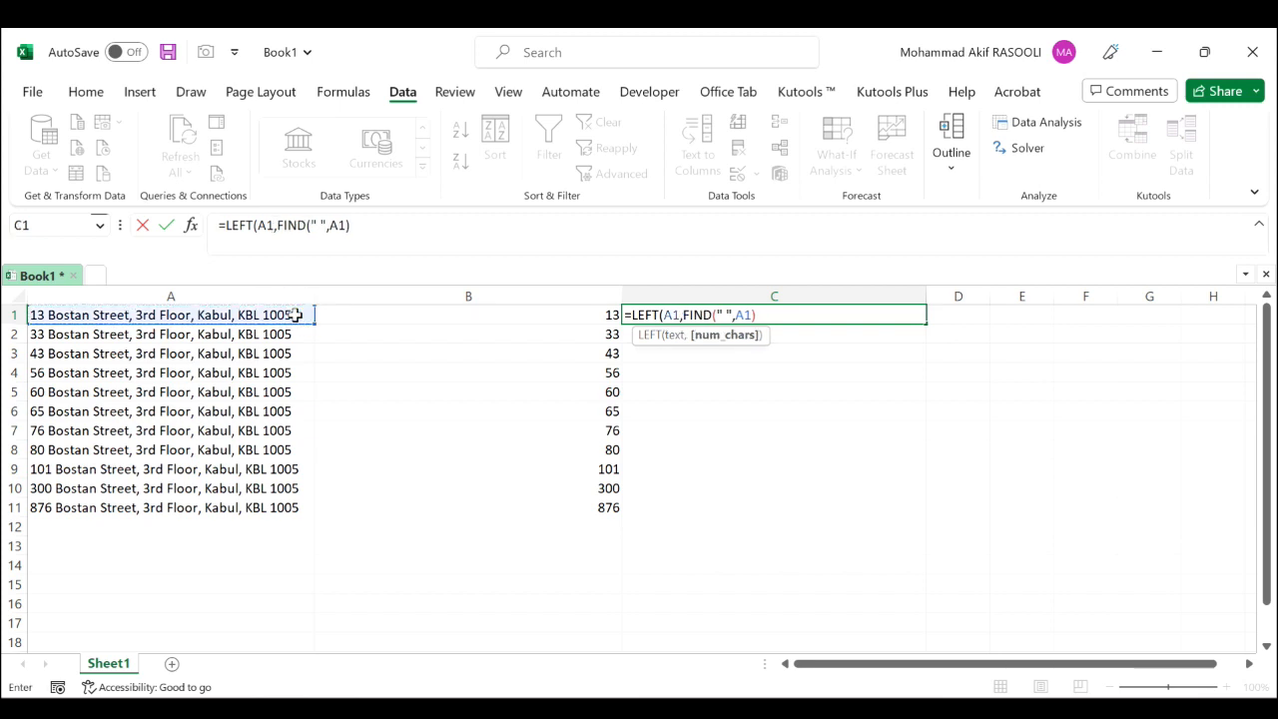
click(761, 315)
text(-1)
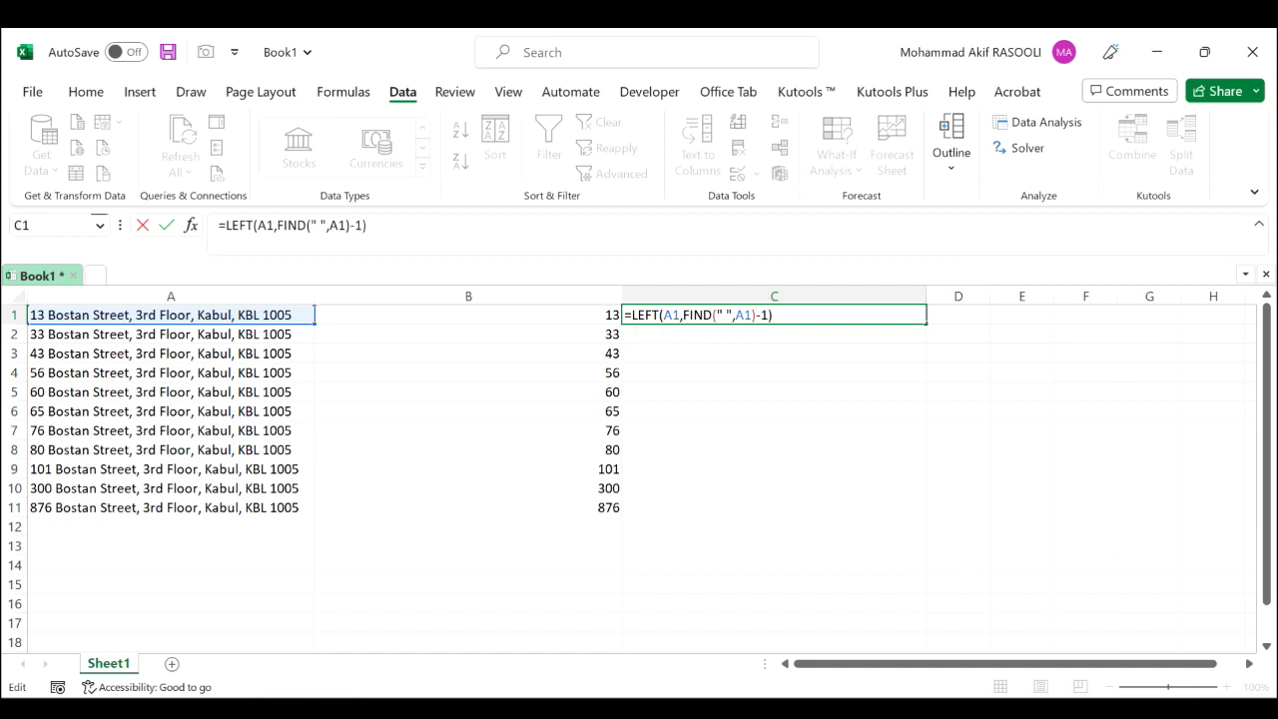
key(Return)
Fill the LEFT formula in C1 down through C11 and deselect the range
click(798, 319)
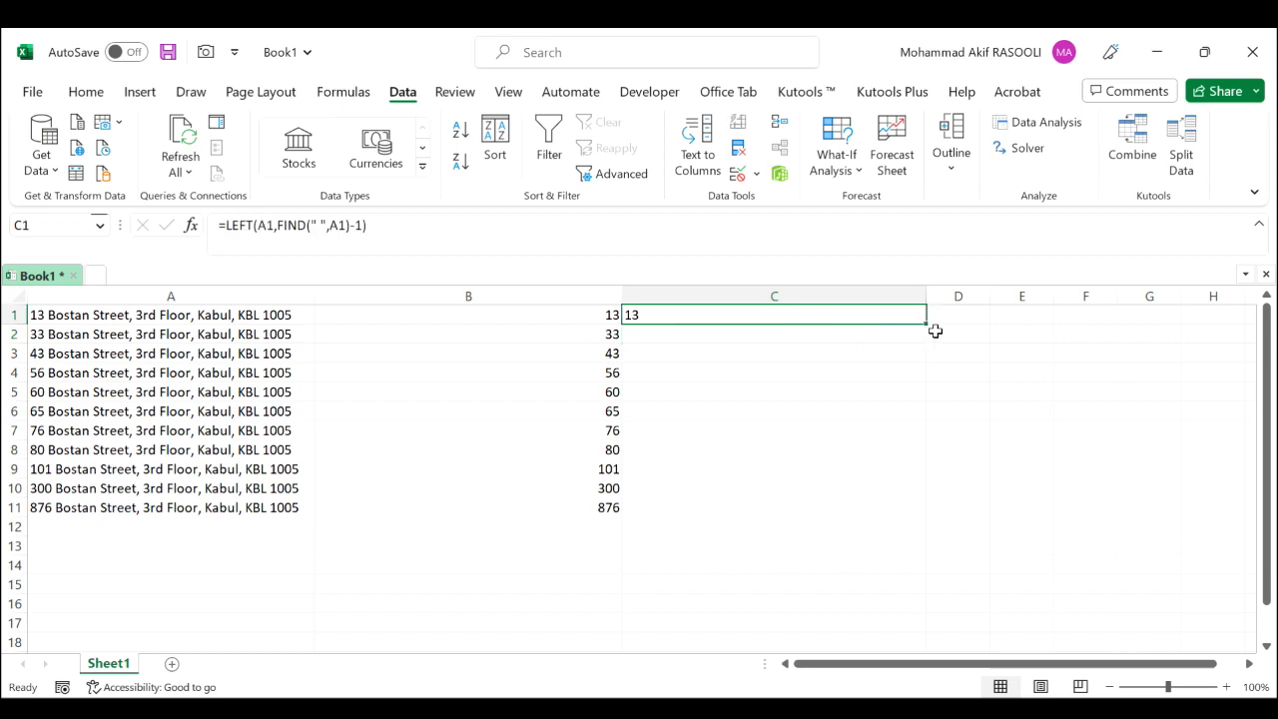
drag(926, 325, 925, 516)
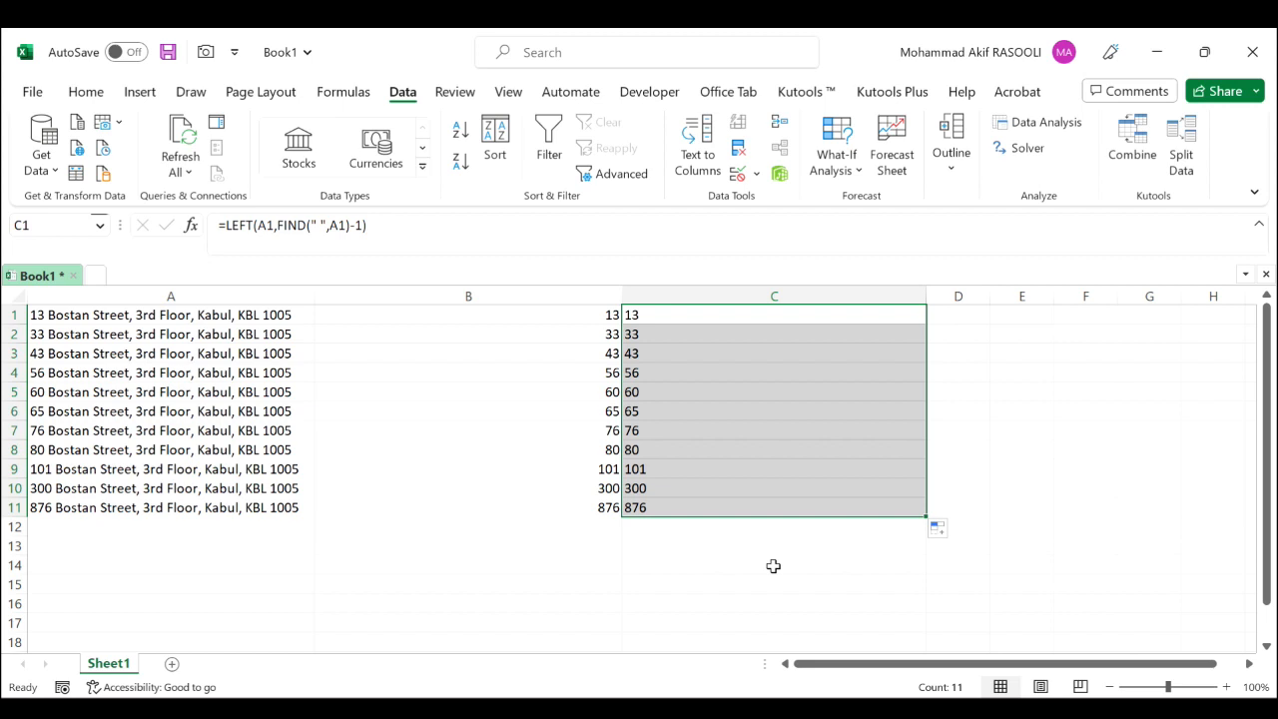
click(733, 559)
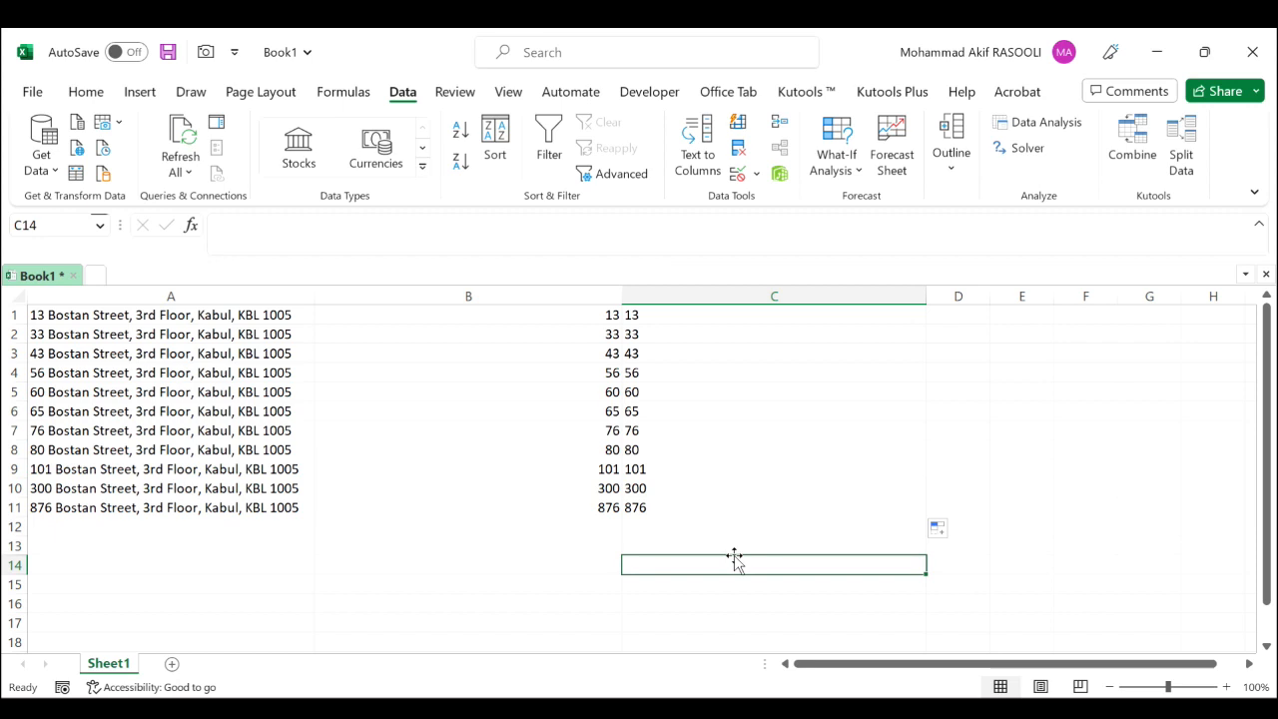